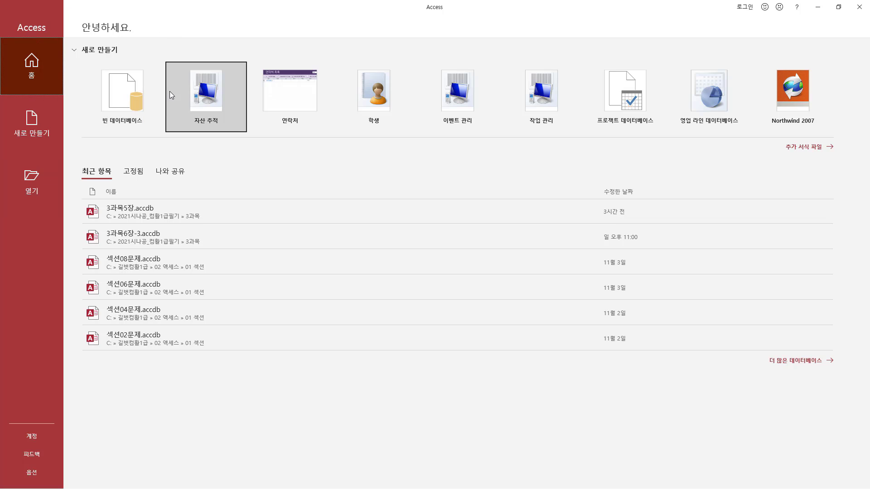
Open the database 3과목2장-1.accdb from the folder 2021시나공_컴활1급필기\3과목 on the C: drive
left_click(31, 180)
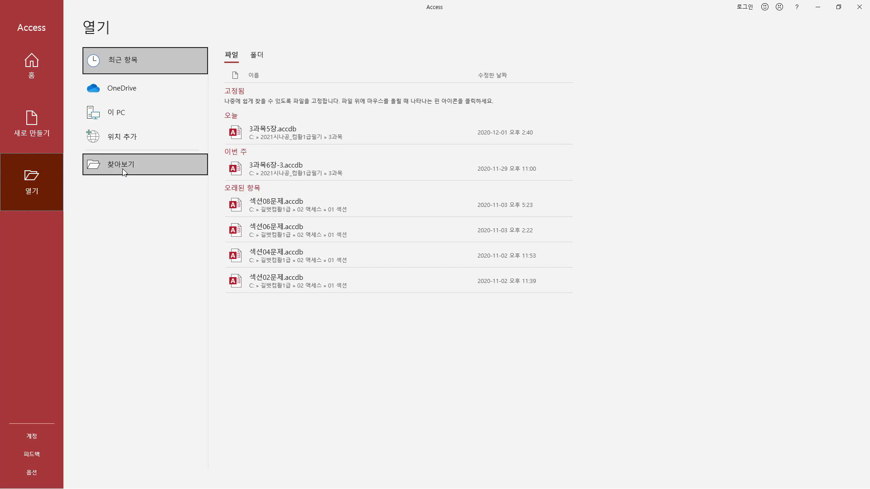
left_click(123, 170)
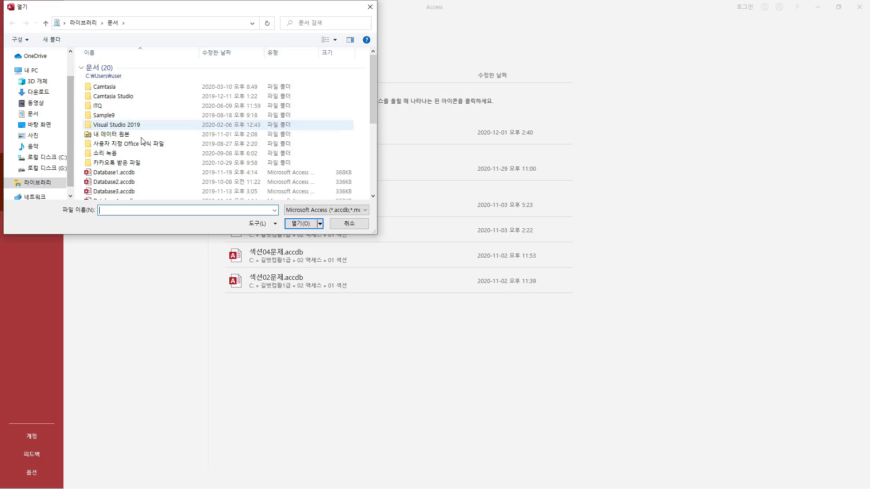
left_click(44, 159)
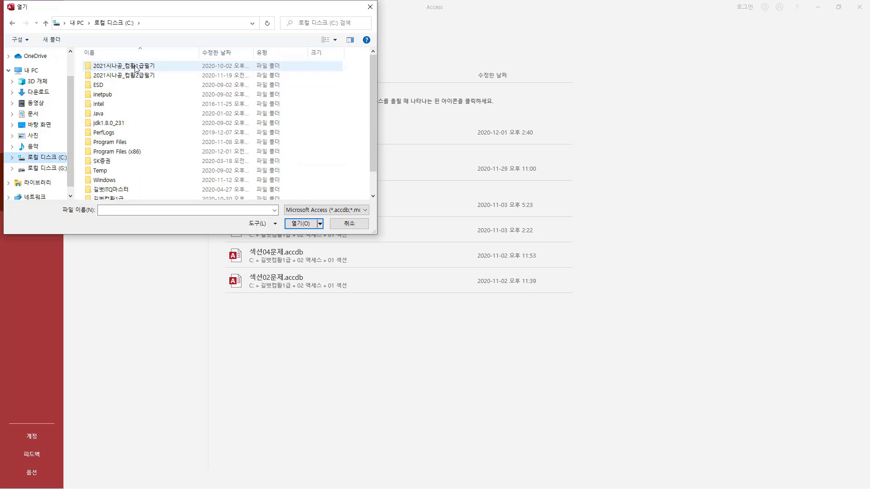
left_click(113, 70)
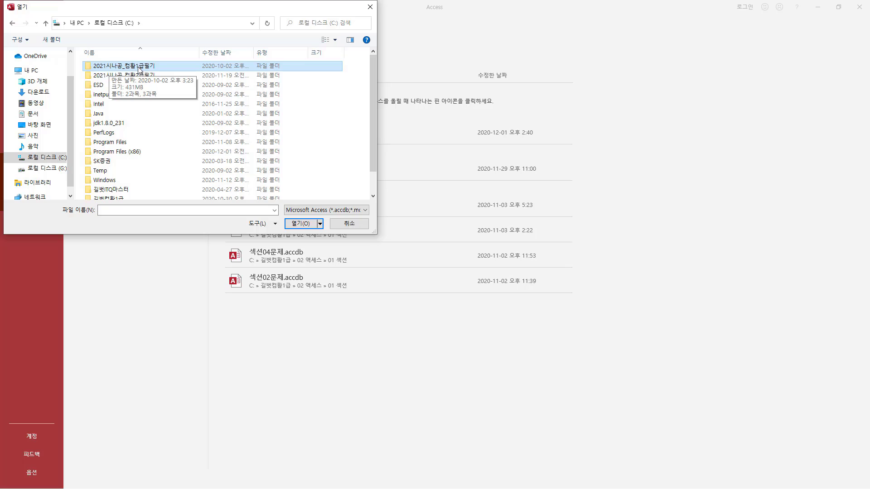
double_click(139, 70)
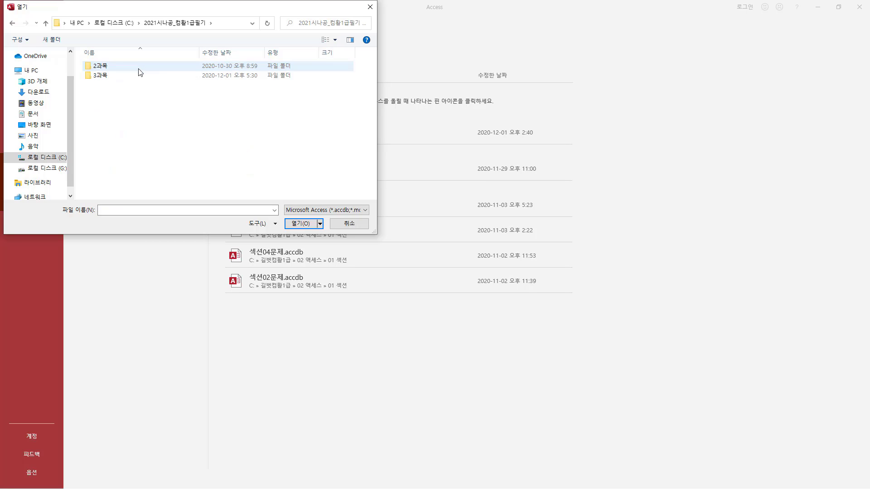
left_click(110, 80)
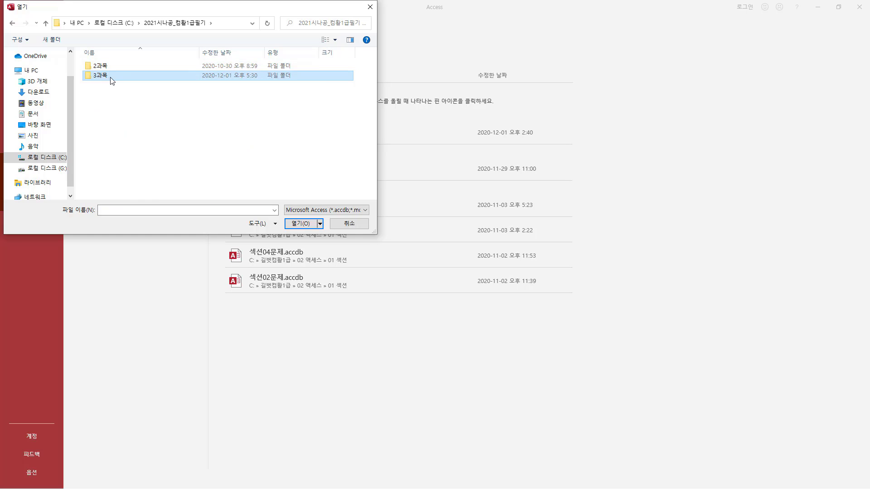
double_click(110, 79)
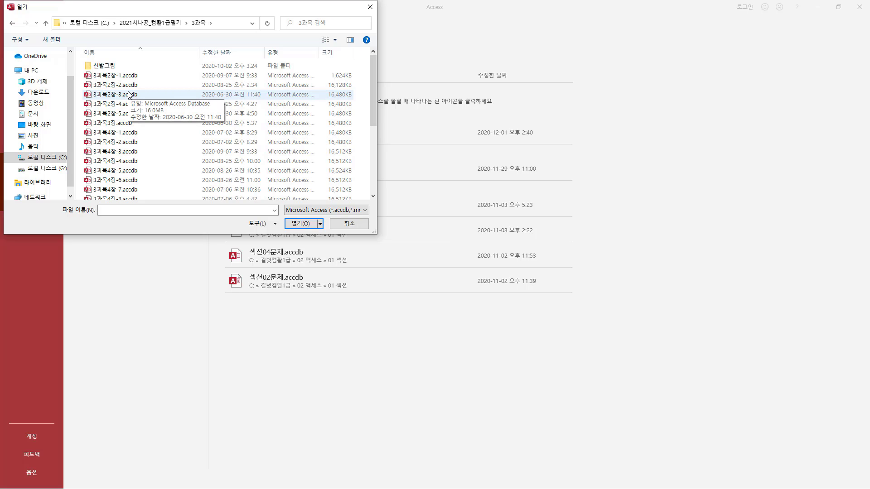
left_click(125, 77)
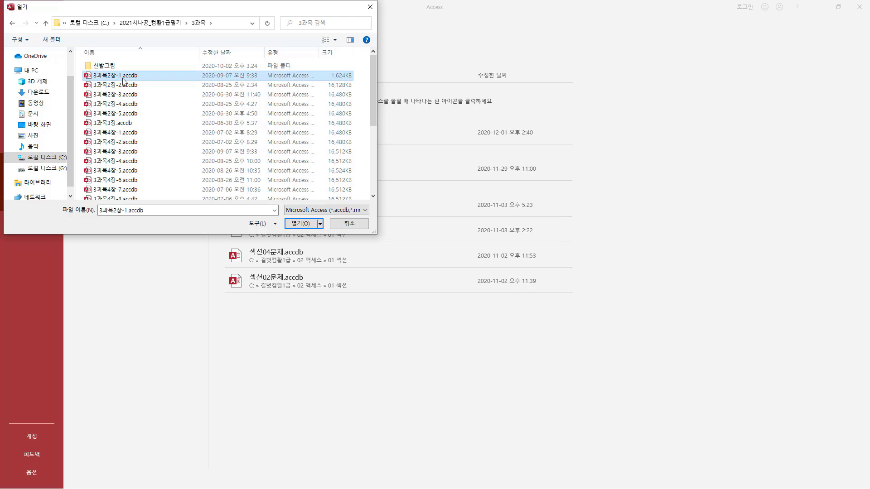
left_click(300, 224)
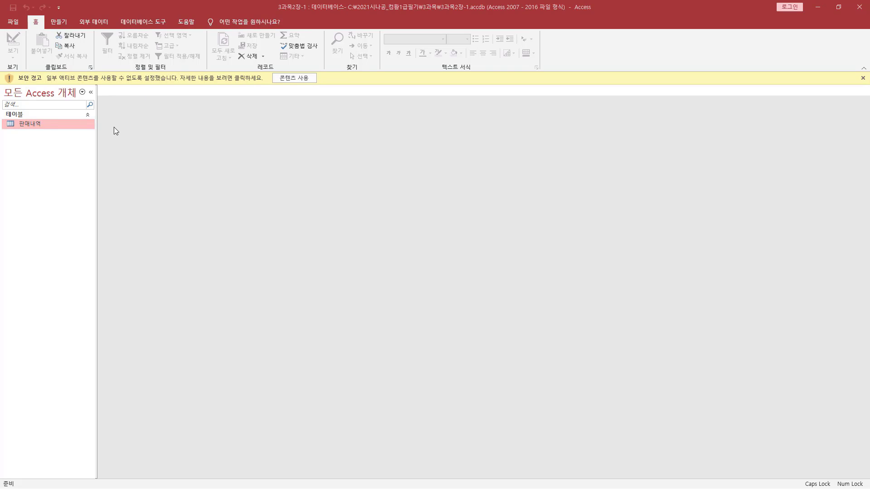
Enable the blocked active content for the opened database
left_click_drag(17, 83, 46, 74)
mouse_move(272, 71)
left_mouse_down()
mouse_move(282, 83)
mouse_move(318, 83)
left_mouse_up()
key("Escape")
left_click(304, 80)
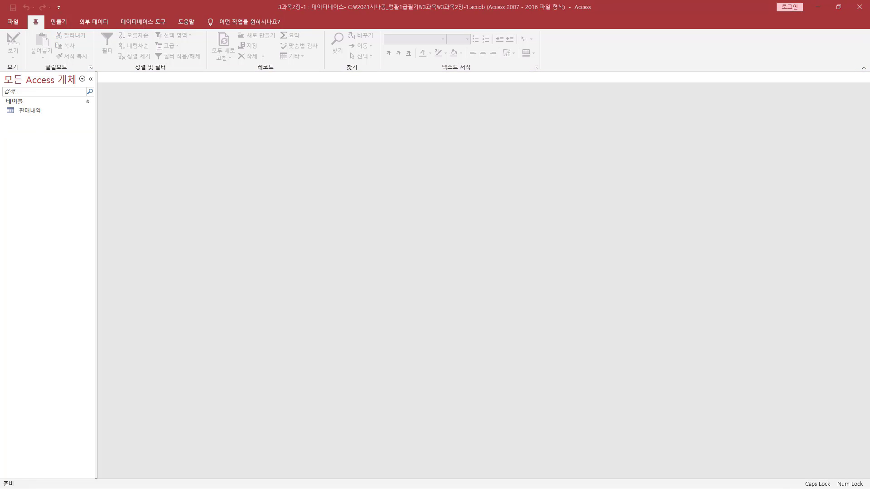
Open the 판매내역 table in Datasheet view
key("ctrl+2")
left_click_drag(4, 105, 44, 116)
key("Escape")
left_click(35, 114)
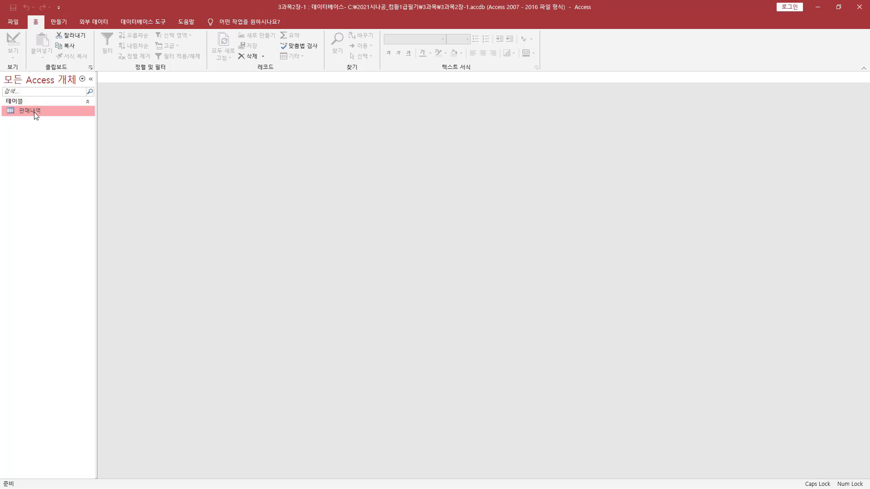
double_click(31, 112)
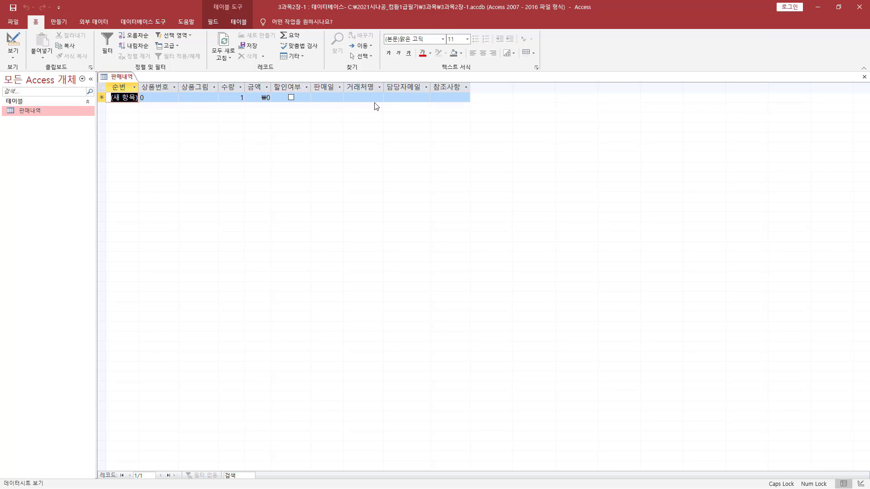
Switch the 판매내역 table to Design view
key("ctrl+shift+d")
mouse_move(346, 81)
left_mouse_down()
mouse_move(362, 100)
mouse_move(381, 102)
left_mouse_up()
key("Escape")
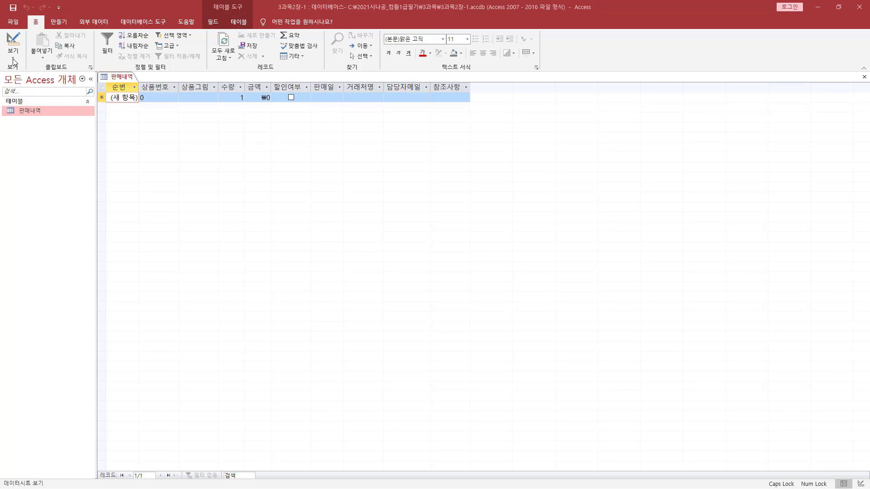
key("ctrl+2")
left_click_drag(4, 30, 27, 71)
key("Escape")
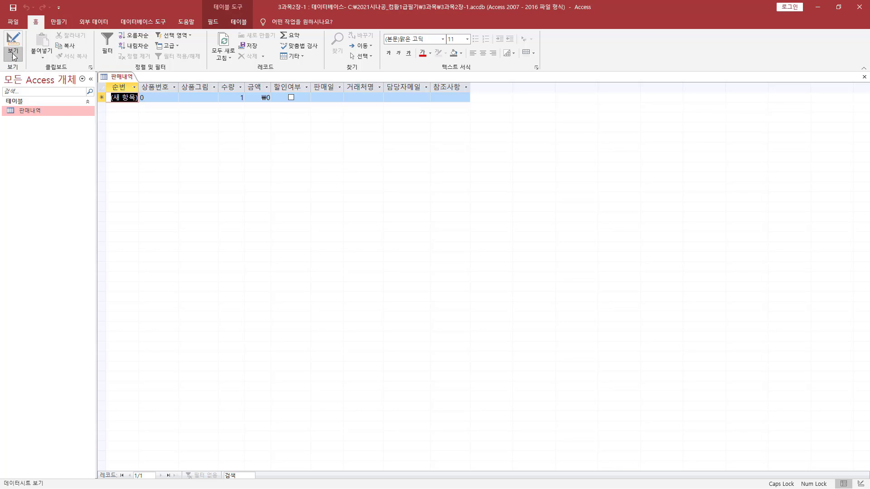
left_click(14, 56)
left_click(42, 92)
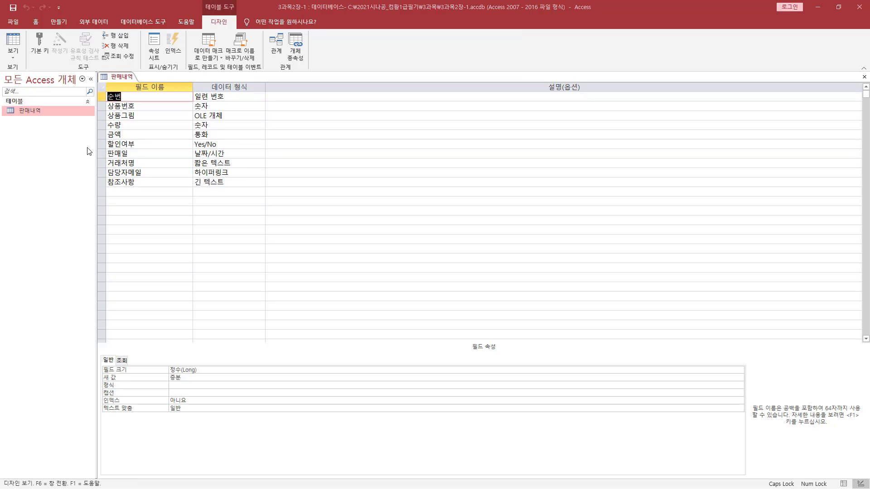
Start the Lookup Wizard (조회 마법사) from the data type of the 거래처명 field
left_click(135, 163)
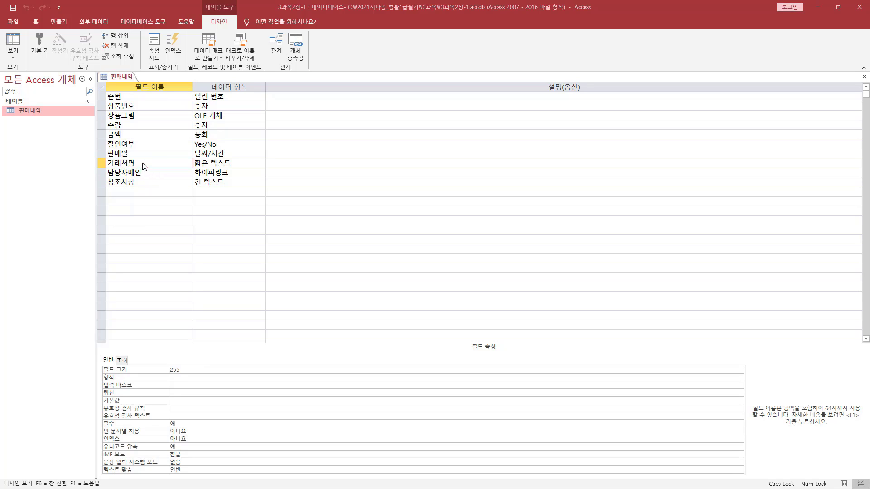
key("Tab")
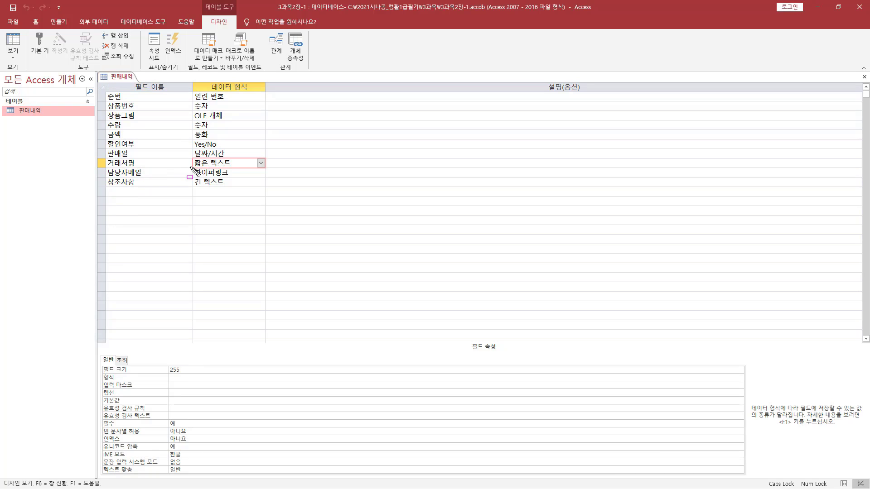
left_click(261, 163)
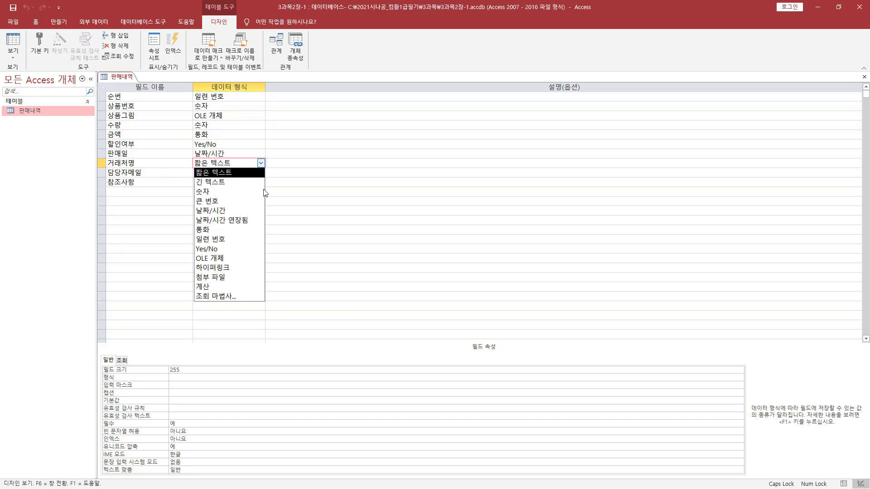
left_click(231, 297)
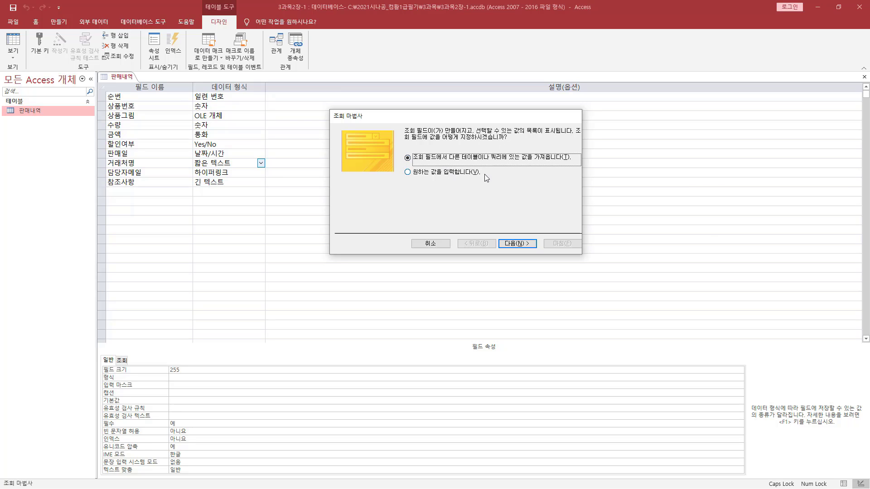
Choose to enter the lookup values manually (원하는 값을 입력합니다) and continue to the value list
left_click(440, 176)
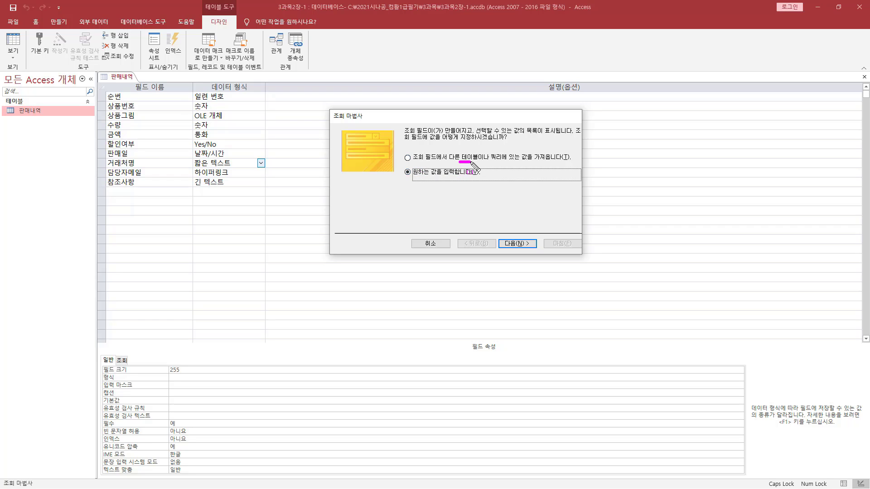
left_click_drag(471, 162, 565, 160)
left_click_drag(413, 178, 478, 177)
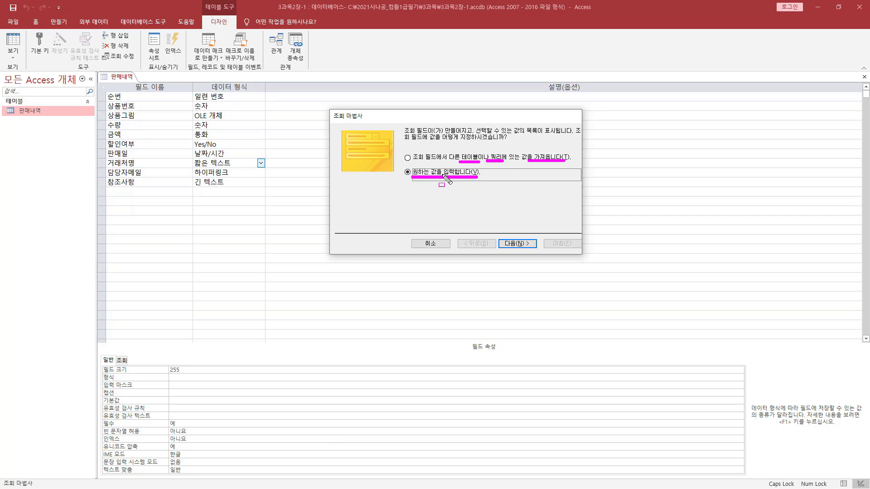
left_click_drag(400, 168, 414, 184)
left_click(517, 243)
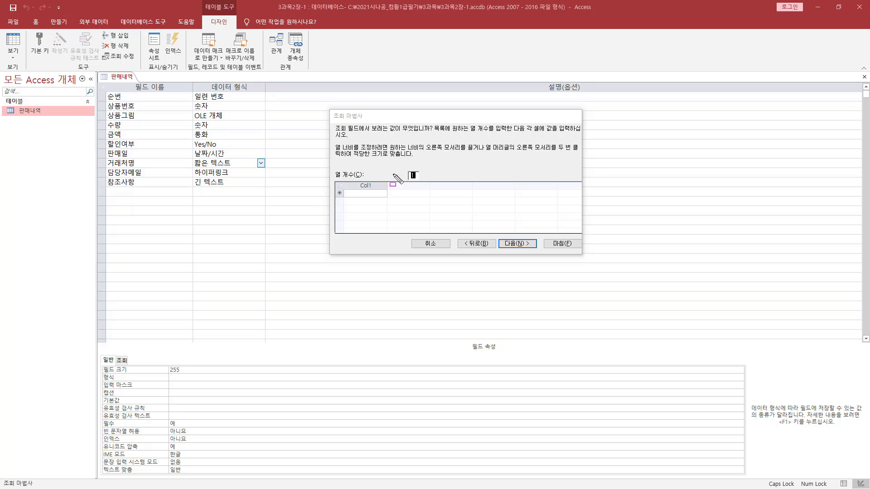
Enter 가남, 개성, 동아후로킹 and 리치 as the first values in the lookup list's single column
left_click_drag(330, 164, 430, 180)
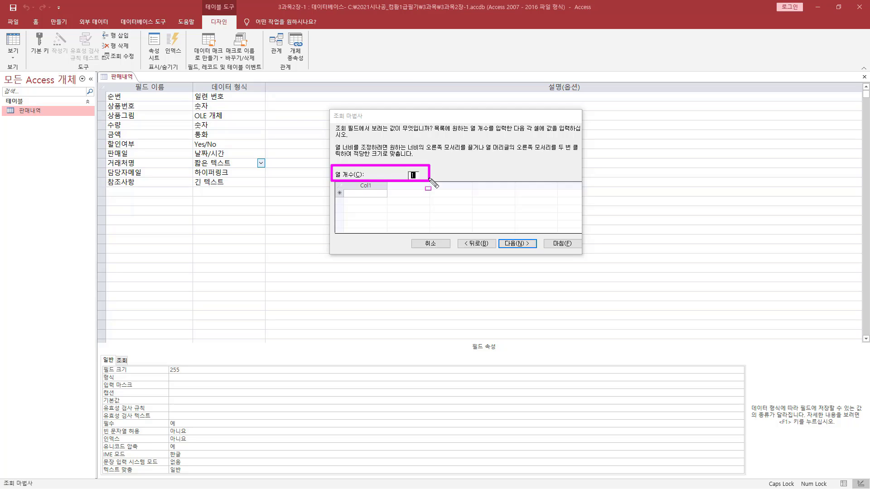
mouse_move(345, 196)
left_mouse_down()
mouse_move(396, 197)
mouse_move(388, 198)
left_mouse_up()
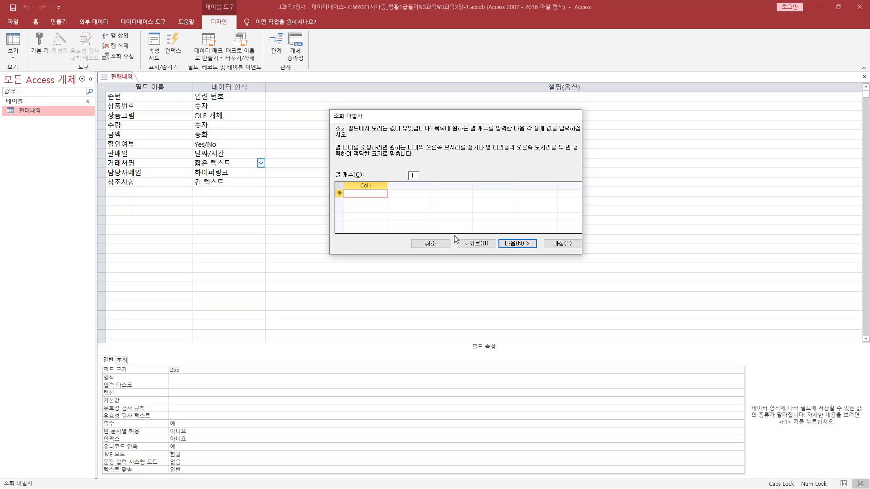
type("가남")
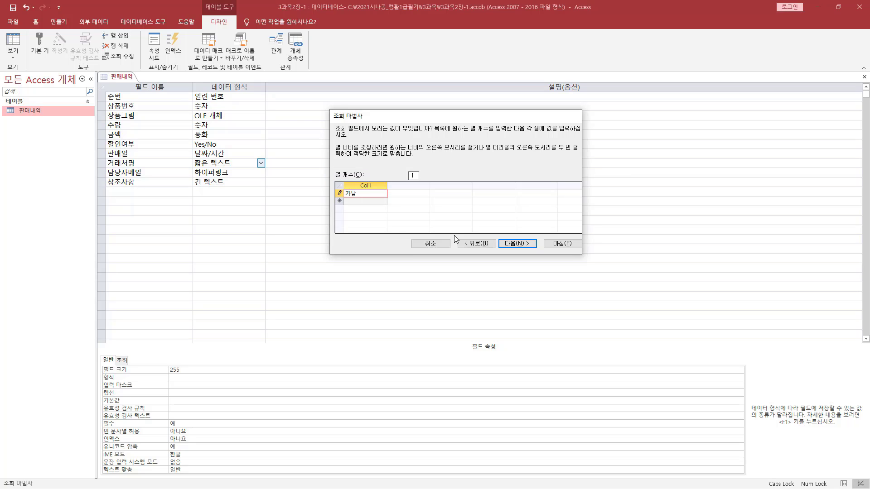
key("Down")
type("ㅈ성")
key("Down")
type("동ㅇ")
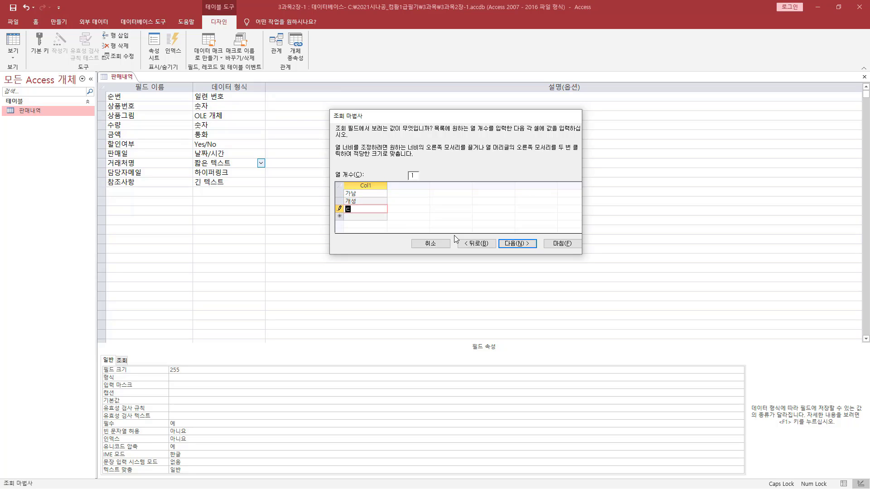
type("아후로킹")
key("Down")
type("리치")
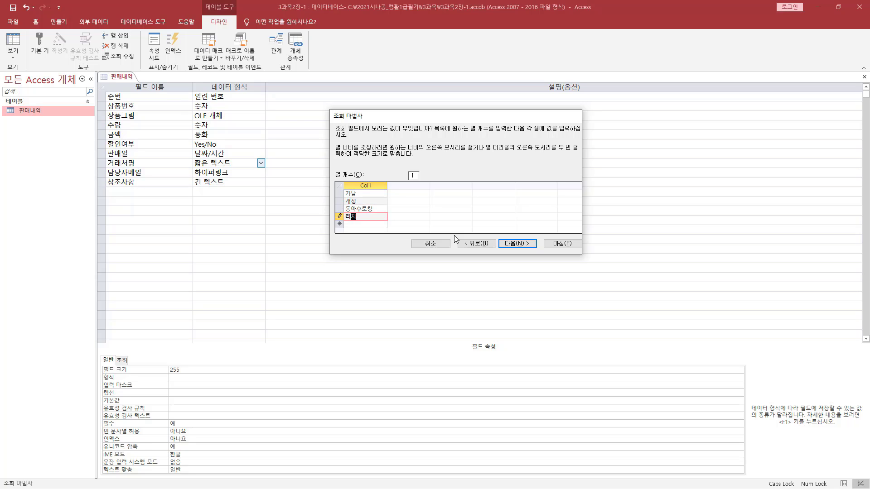
Add 멀티클럽, 명승 and 상아 to the lookup value list below 리치
key("Down")
type("멀티")
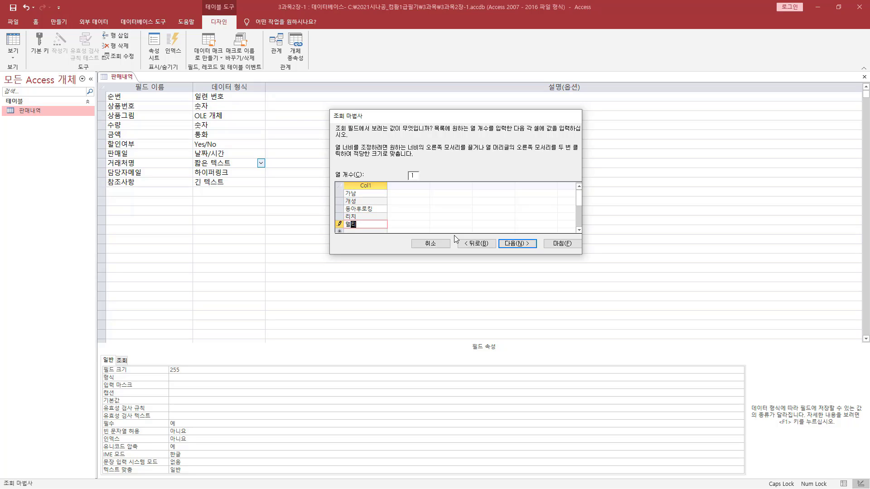
type("클럽")
key("Down")
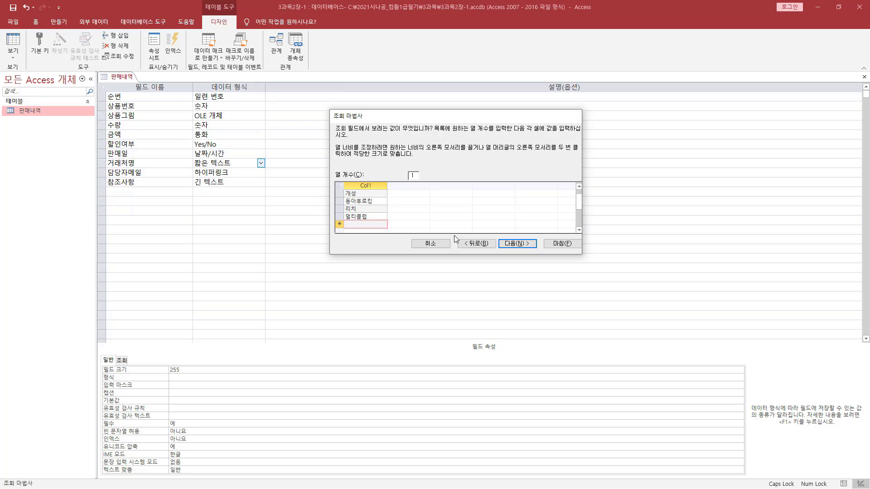
type("명승")
key("Down")
type("ㅅ")
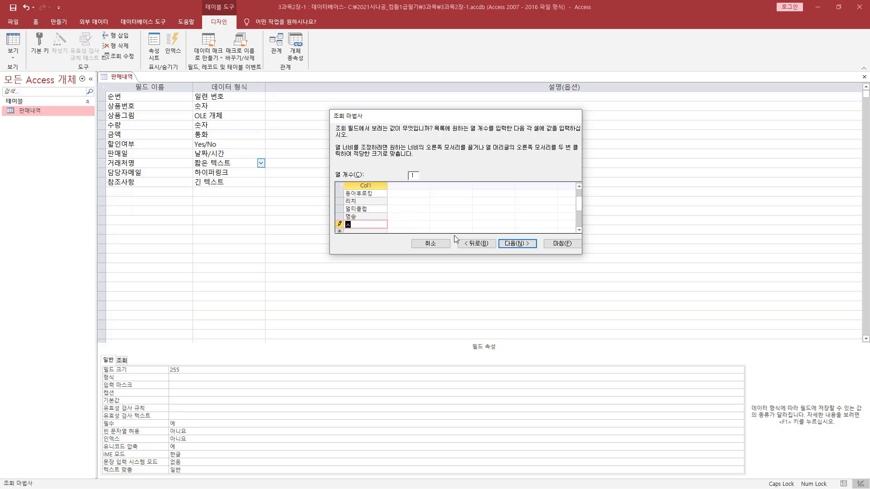
type("ㅏㅇㅇ")
key("Down")
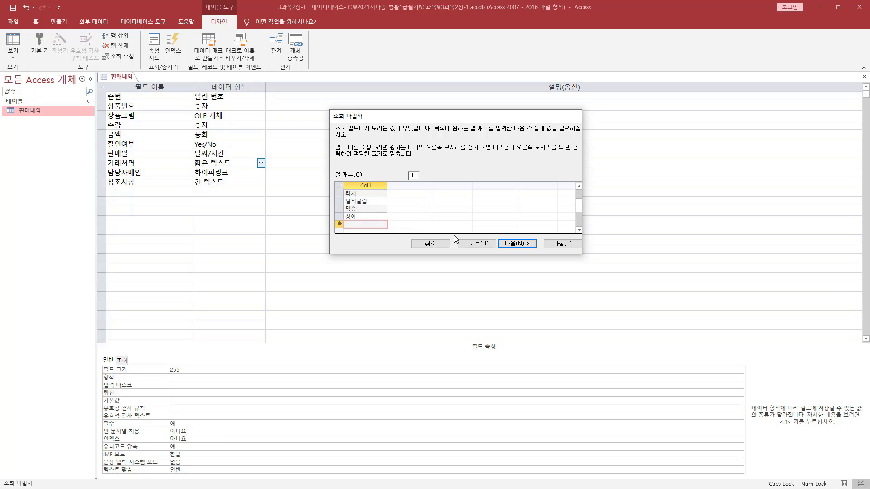
Add 시공테크, 시네 and 아이캔21 to the lookup value list below 상아
type("시공테크")
key("Down")
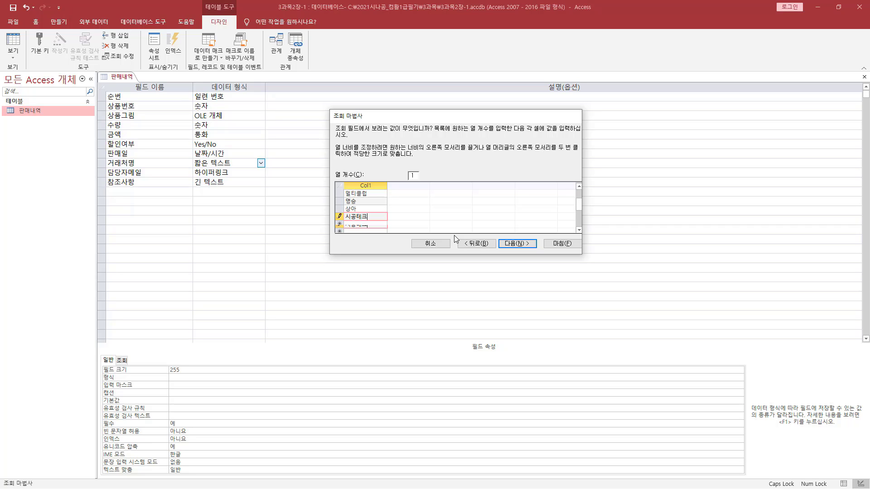
type("시네")
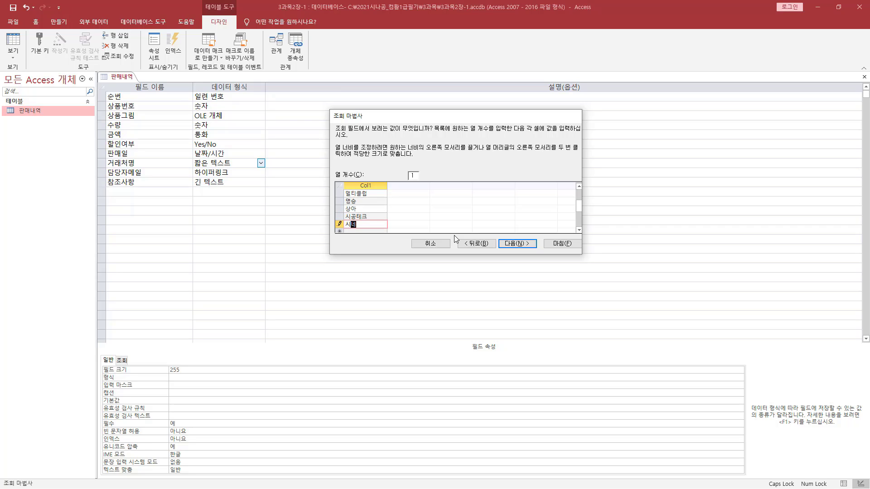
key("Down")
type("아이")
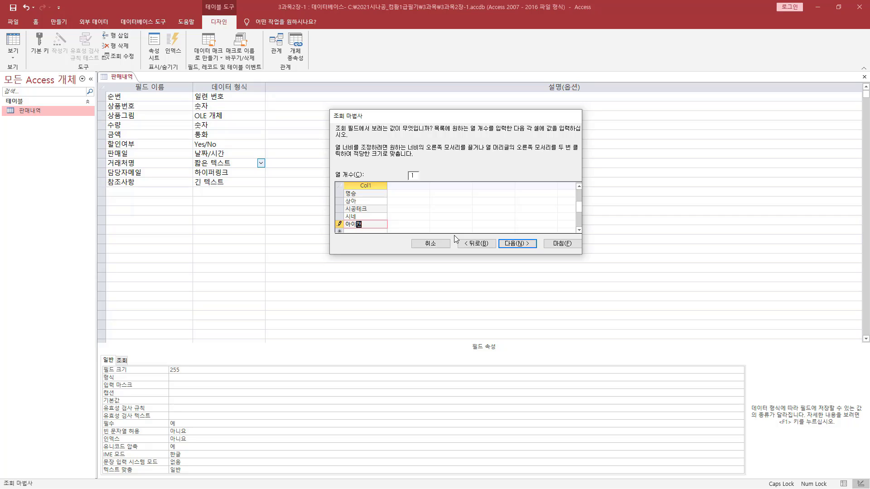
type("캔21")
key("Down")
Add 웅전 and 재호상사 to the lookup value list below 아이캔21
type("웅진")
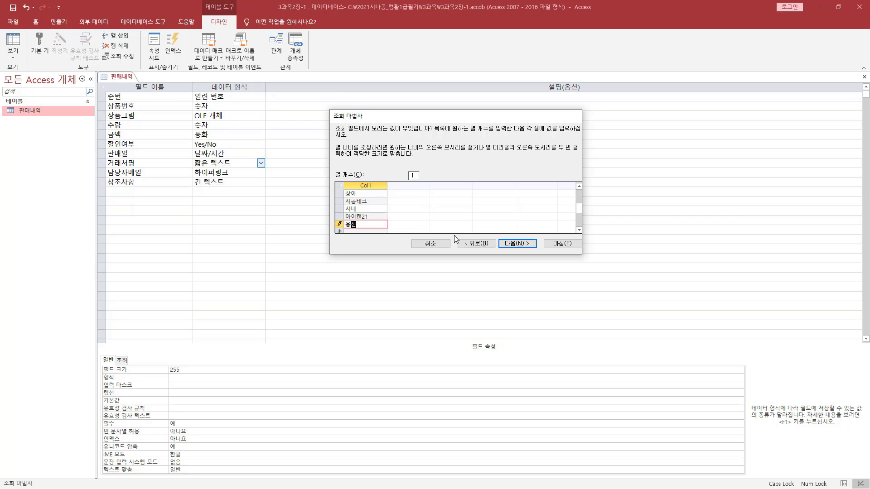
key("Down")
type("재호")
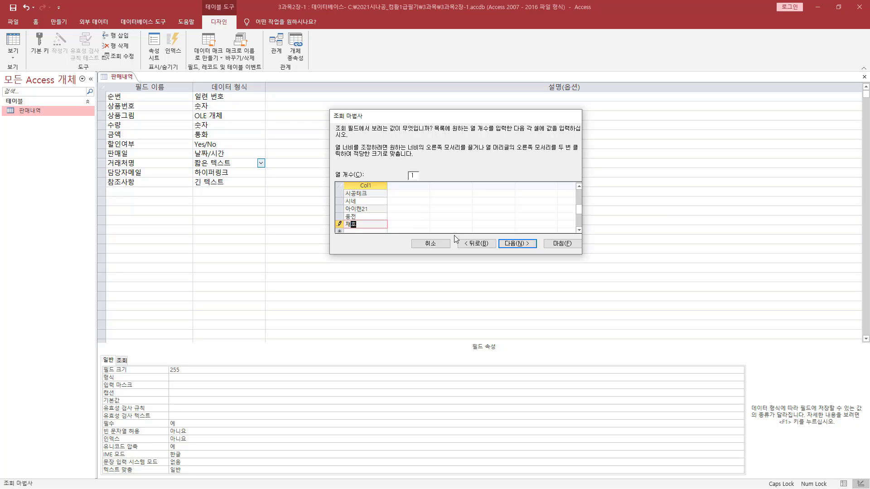
type("상사")
key("Down")
Complete the lookup value list with 코닉스, 텔로윈 and 한울 below 재호상사
type("코닝")
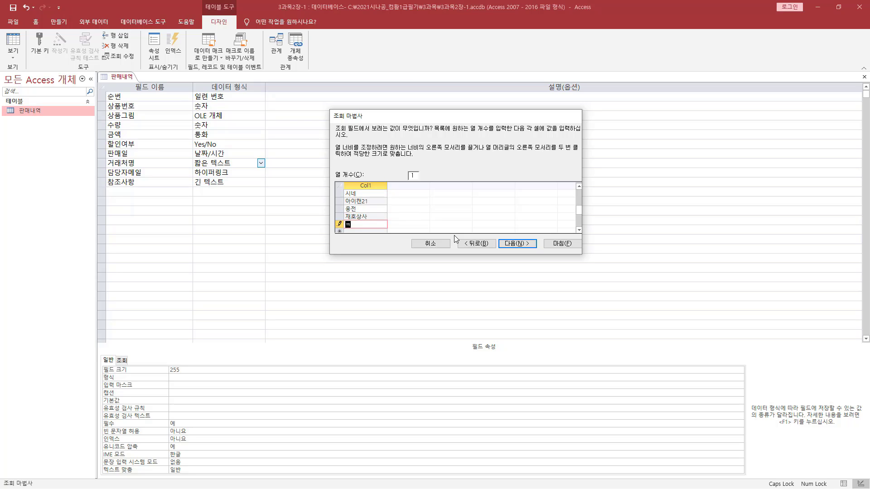
type("스")
key("Down")
type("텔ㄹ")
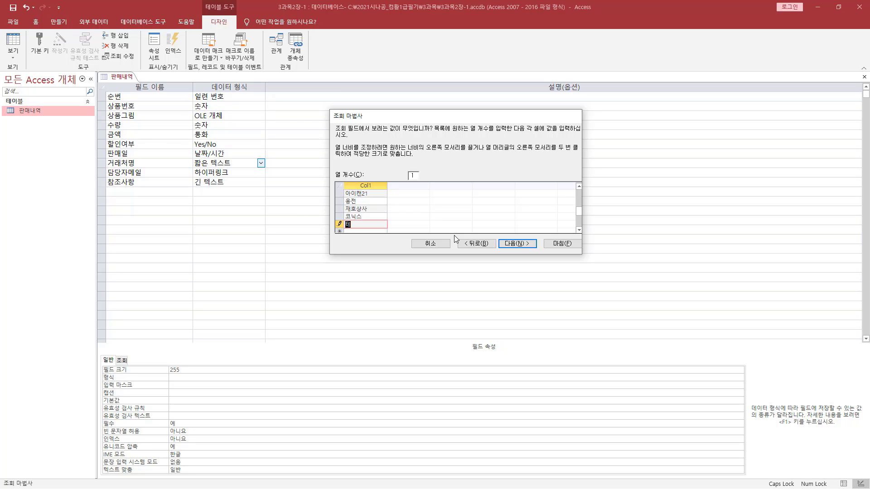
type("ㄴ")
key("Return")
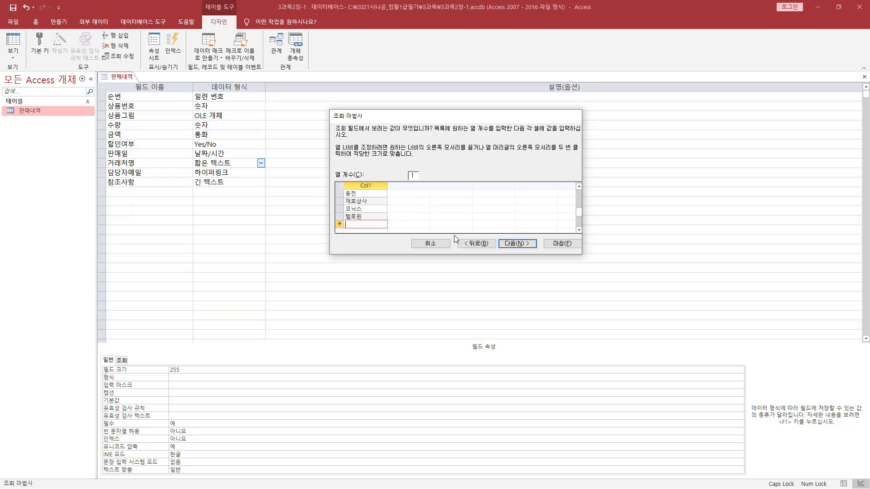
type("한글")
left_click(358, 209)
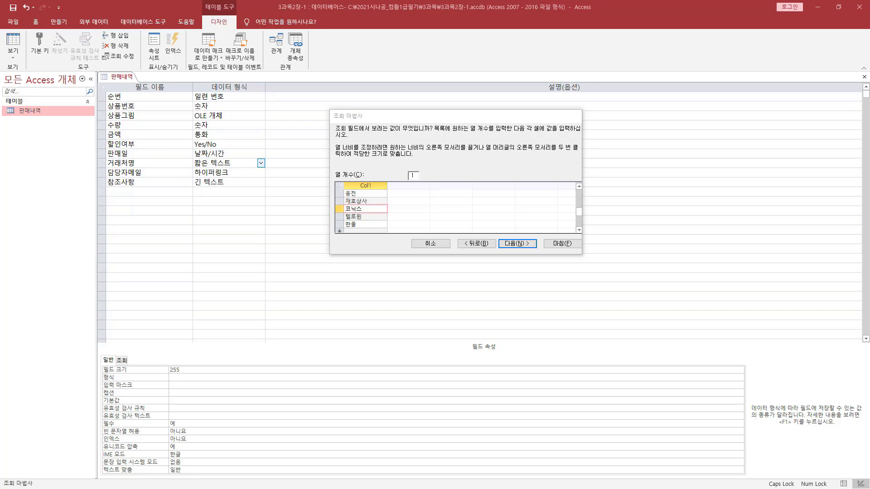
Continue past the value list and finish the Lookup Wizard, keeping 거래처명 as the lookup field's label
left_click(518, 244)
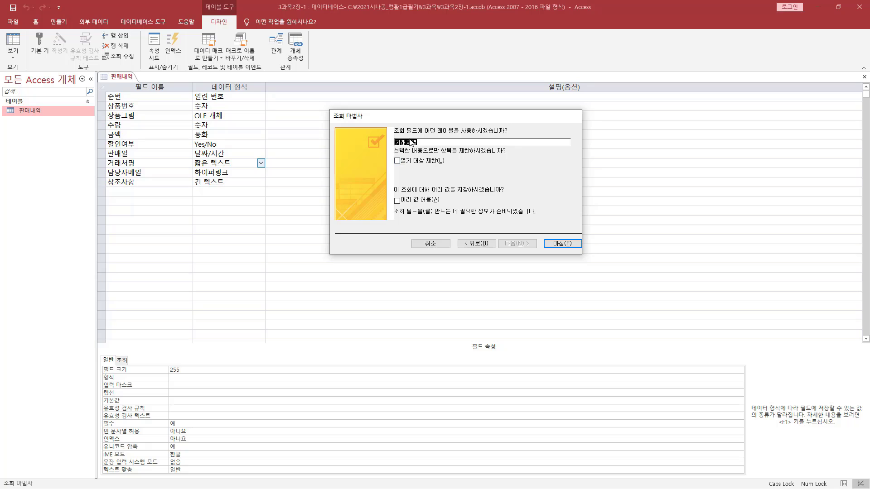
left_click_drag(396, 134, 501, 135)
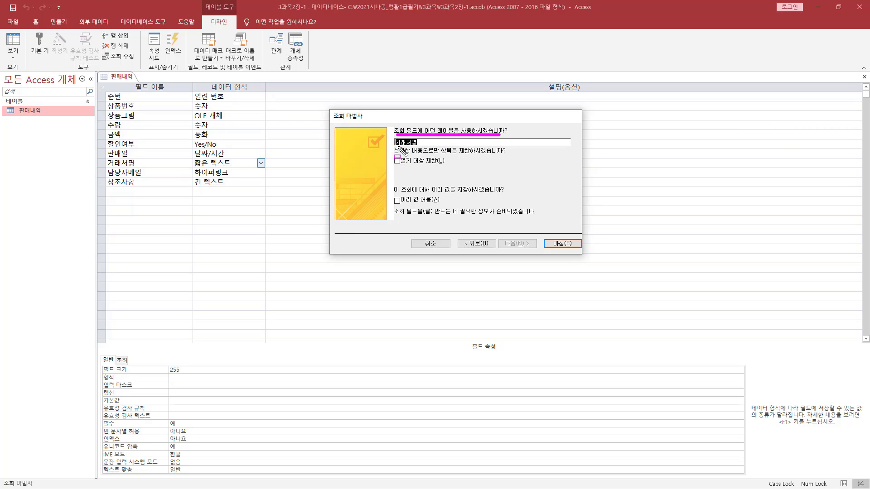
mouse_move(395, 148)
left_mouse_down()
mouse_move(426, 149)
mouse_move(395, 139)
mouse_move(424, 142)
left_mouse_up()
left_click_drag(543, 234, 577, 250)
left_click(563, 246)
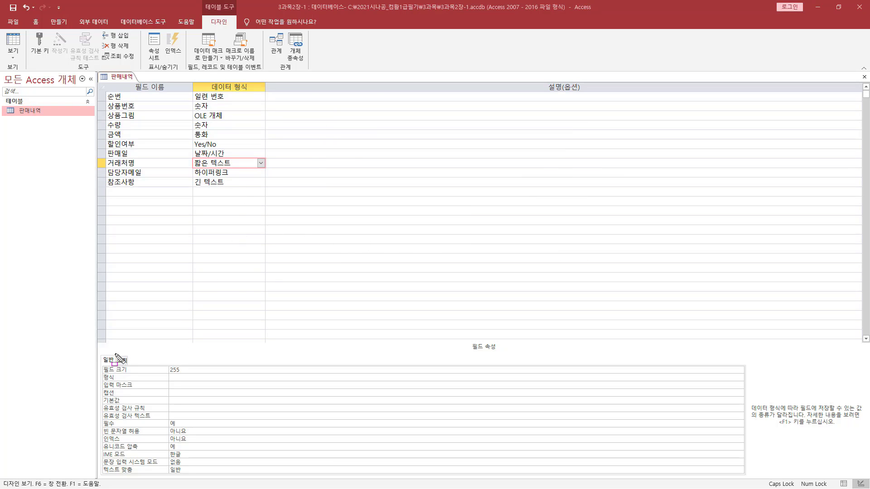
Review the 거래처명 field's lookup properties (조회): control type, row source type, row source and column count
left_click_drag(113, 353, 133, 364)
key("Escape")
left_click(127, 361)
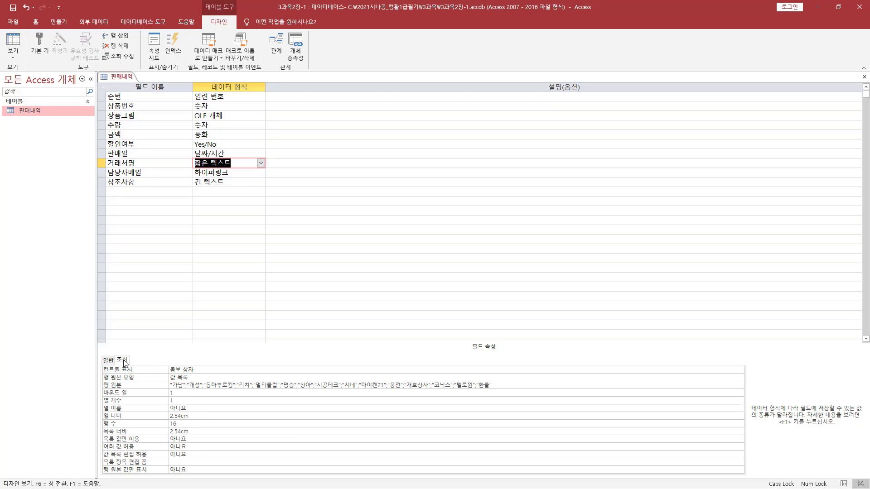
mouse_move(166, 375)
left_mouse_down()
mouse_move(200, 374)
mouse_move(189, 382)
mouse_move(197, 382)
left_mouse_up()
left_click_drag(170, 390, 490, 389)
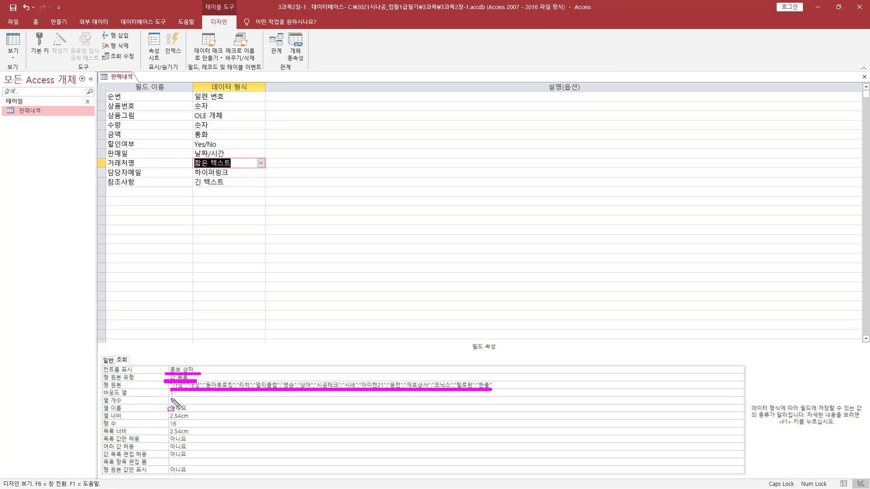
left_click_drag(169, 404, 179, 404)
key("Escape")
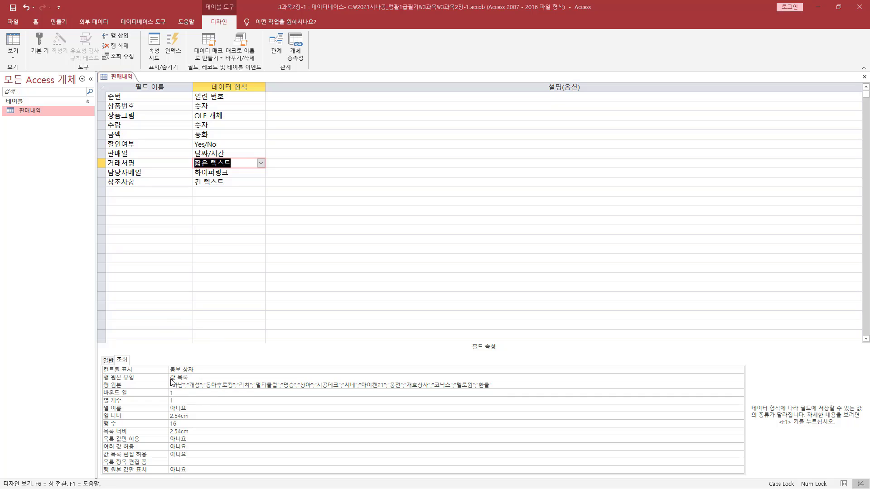
key("ctrl+2")
left_click_drag(117, 363, 134, 364)
key("Escape")
left_click(261, 163)
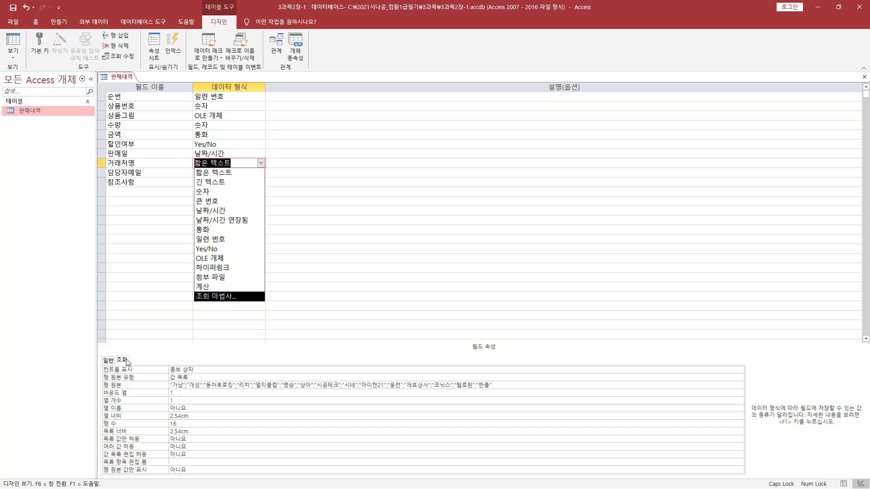
mouse_move(114, 352)
left_mouse_down()
mouse_move(131, 366)
mouse_move(195, 380)
mouse_move(491, 388)
left_mouse_up()
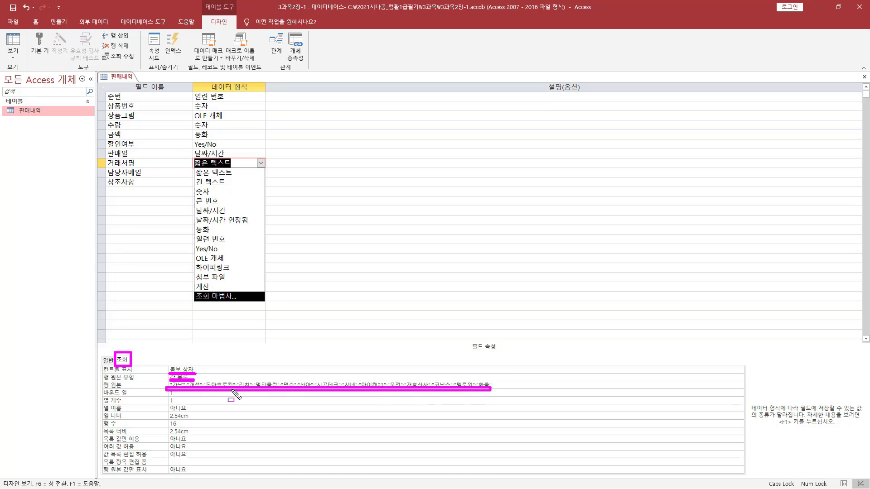
left_click_drag(165, 402, 175, 403)
mouse_move(151, 356)
left_mouse_down()
mouse_move(162, 383)
mouse_move(500, 411)
left_mouse_up()
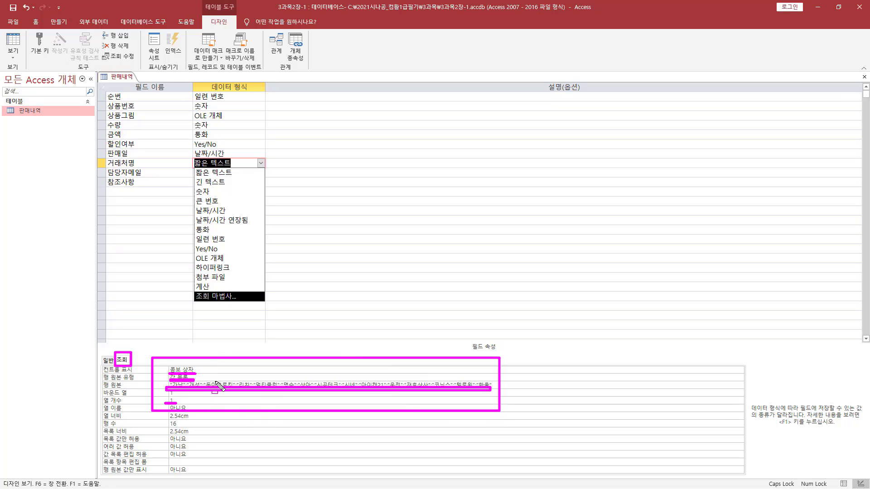
key("Escape")
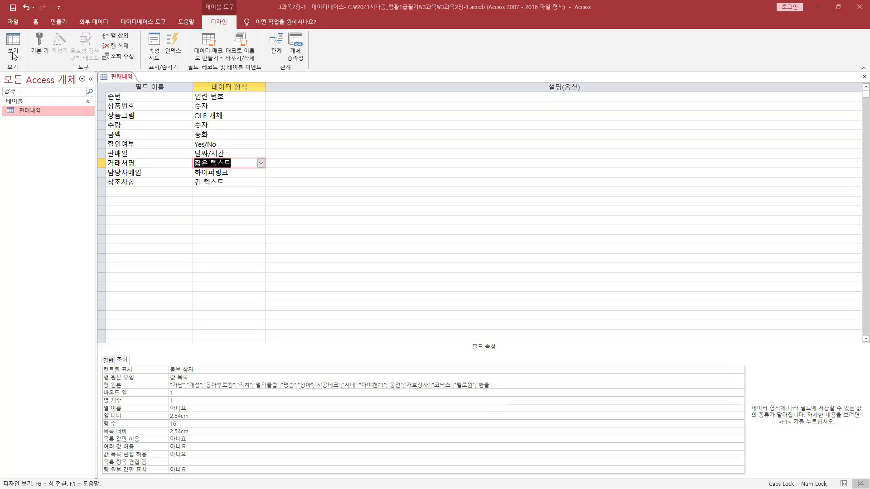
Switch the 판매내역 table to Datasheet view, saving its design changes
key("ctrl+2")
mouse_move(5, 61)
left_mouse_down()
mouse_move(10, 71)
mouse_move(36, 75)
left_mouse_up()
key("Escape")
left_click(17, 47)
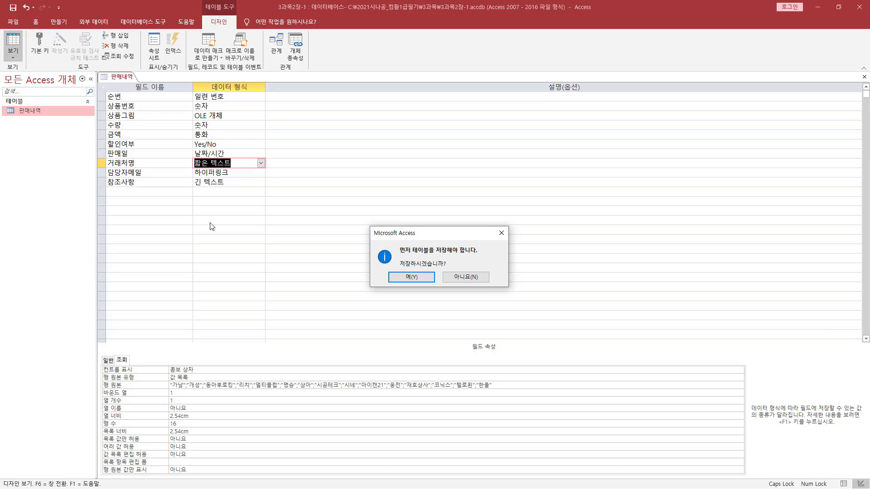
key("ctrl+2")
left_click_drag(399, 266, 450, 268)
key("Escape")
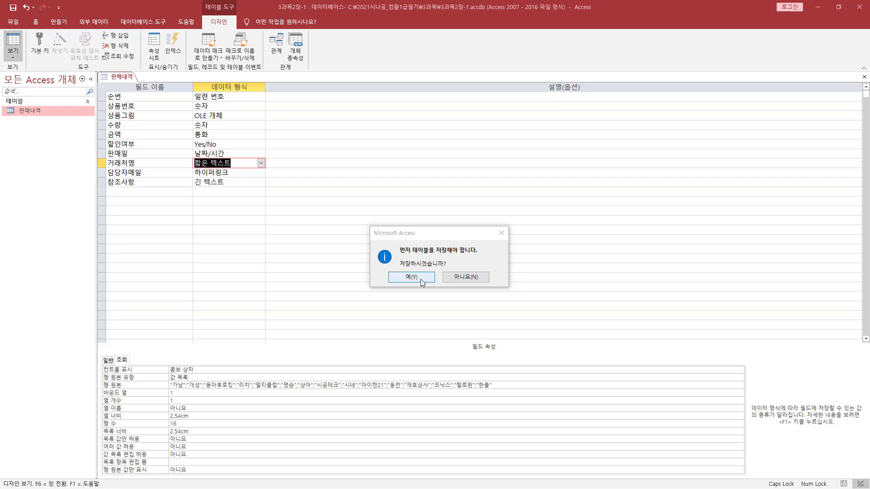
left_click(419, 279)
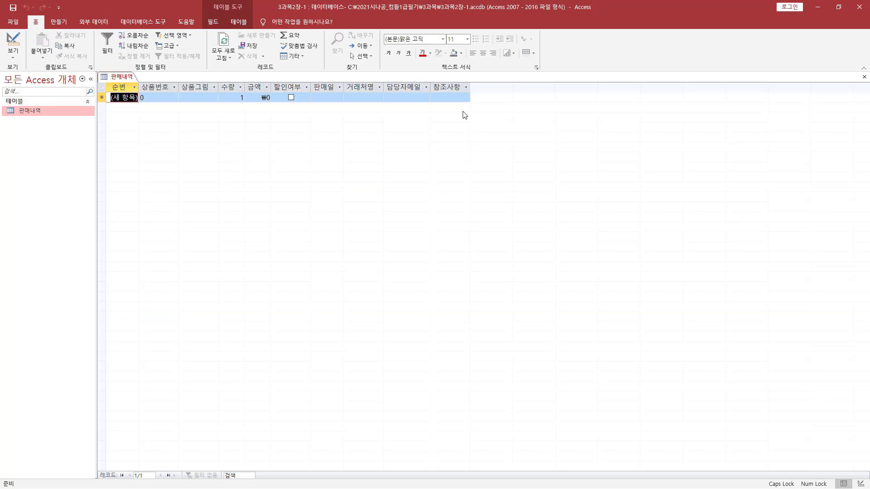
Check the company names offered in the 거래처명 list of the new record and close it without choosing one
left_click(369, 97)
left_click(379, 98)
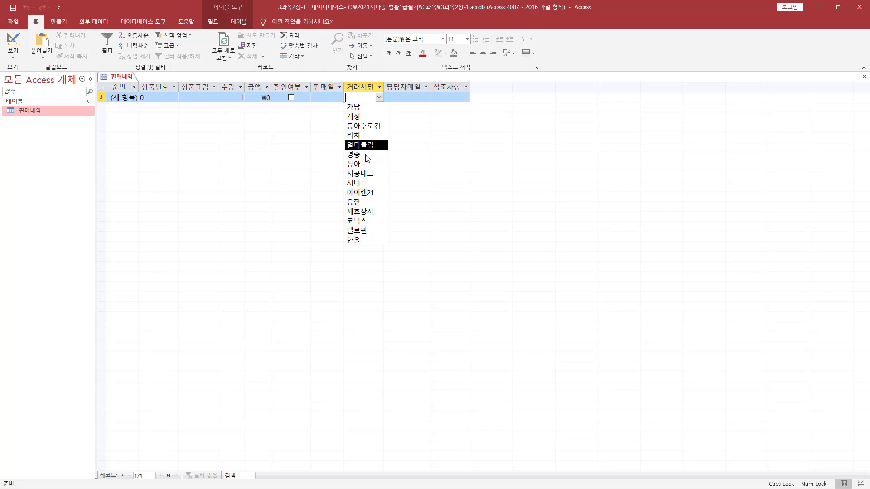
key("Escape")
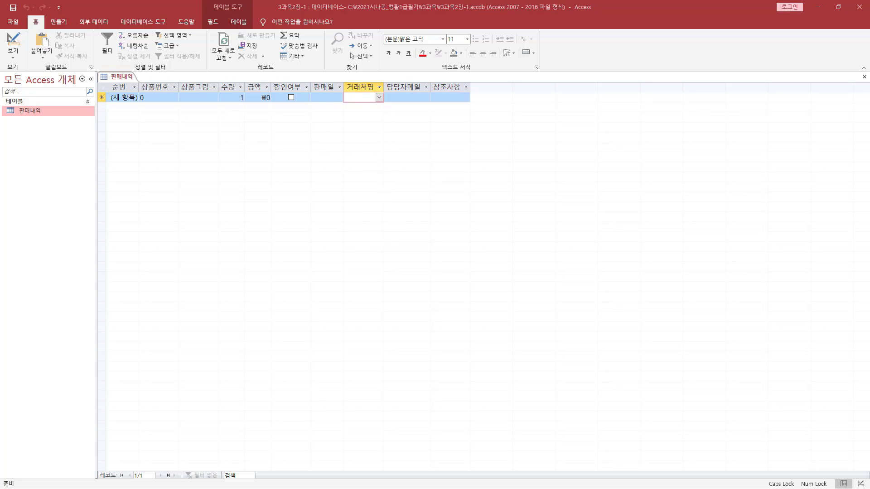